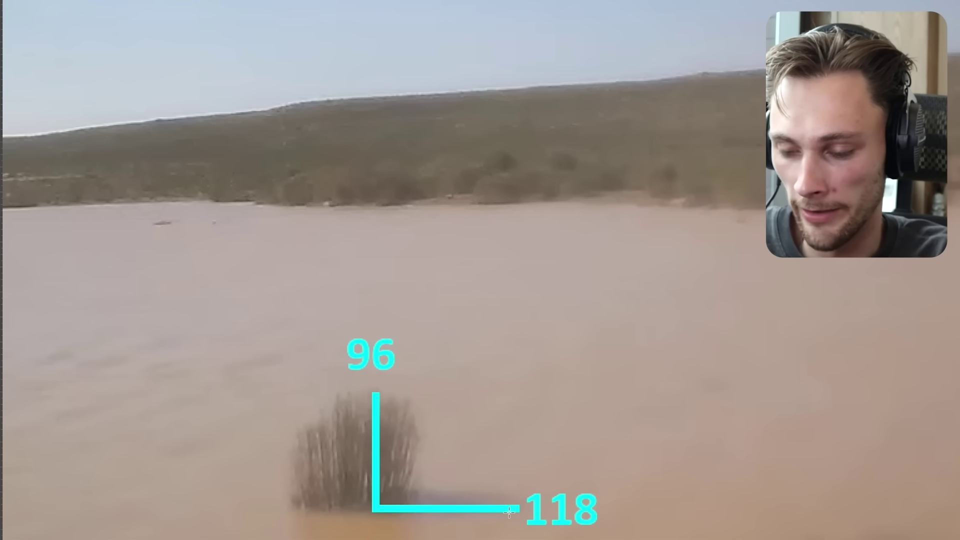
Measure the bush's cyan markers as 96 px tall and 118 px long, then view the whole photo
{"action": "left_click_drag", "start_coordinate": [320, 321], "coordinate": [592, 539]}
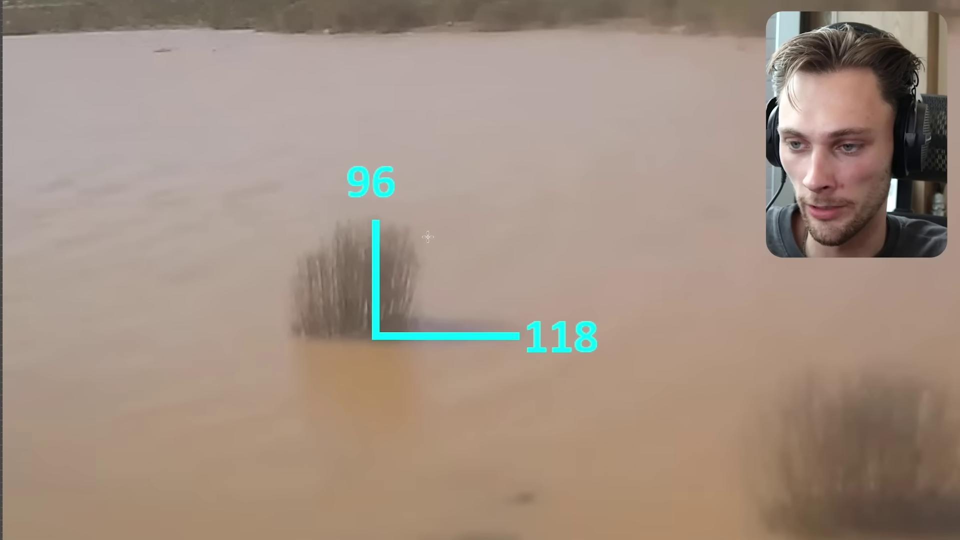
{"action": "scroll", "coordinate": [355, 203], "scroll_direction": "up", "scroll_amount": 3}
{"action": "left_click_drag", "start_coordinate": [377, 146], "coordinate": [818, 486]}
{"action": "key", "text": "ctrl+0"}
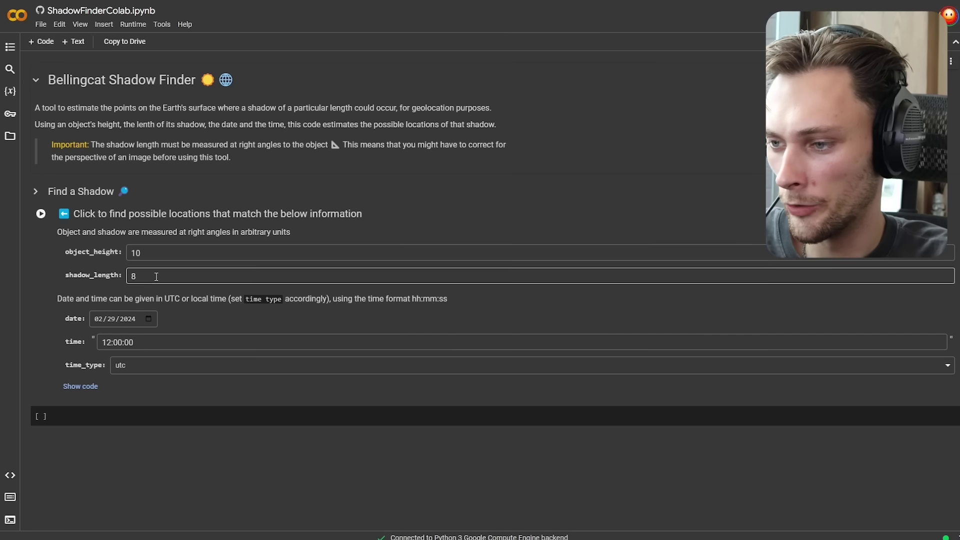
Enter object height 96 and shadow length 118 in the Shadow Finder form
{"action": "key", "text": "shift+Tab"}
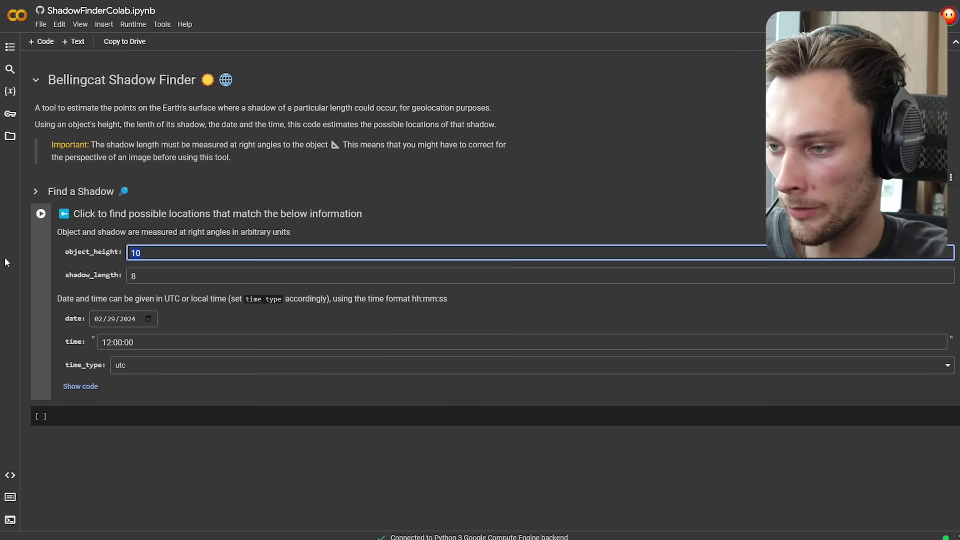
{"action": "type", "text": "96"}
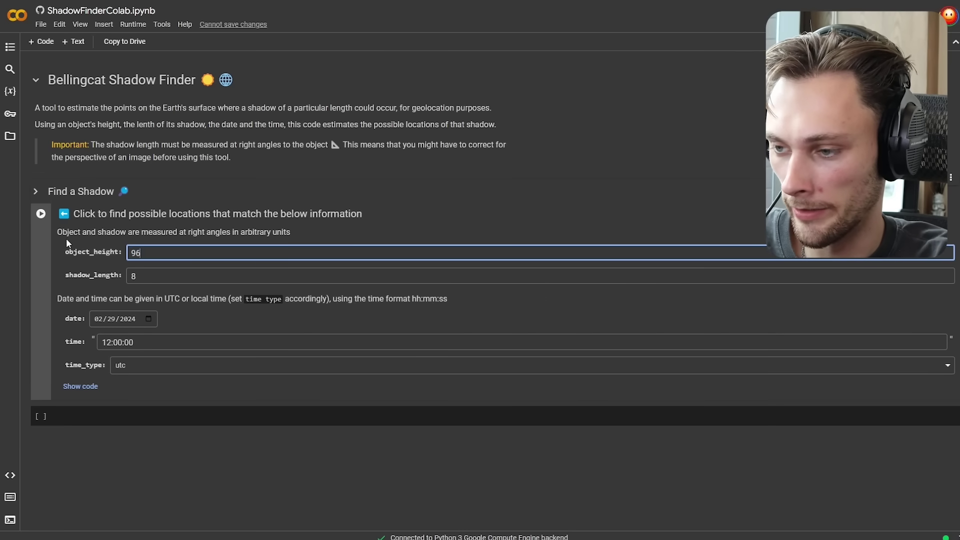
{"action": "key", "text": "Tab"}
{"action": "type", "text": "118"}
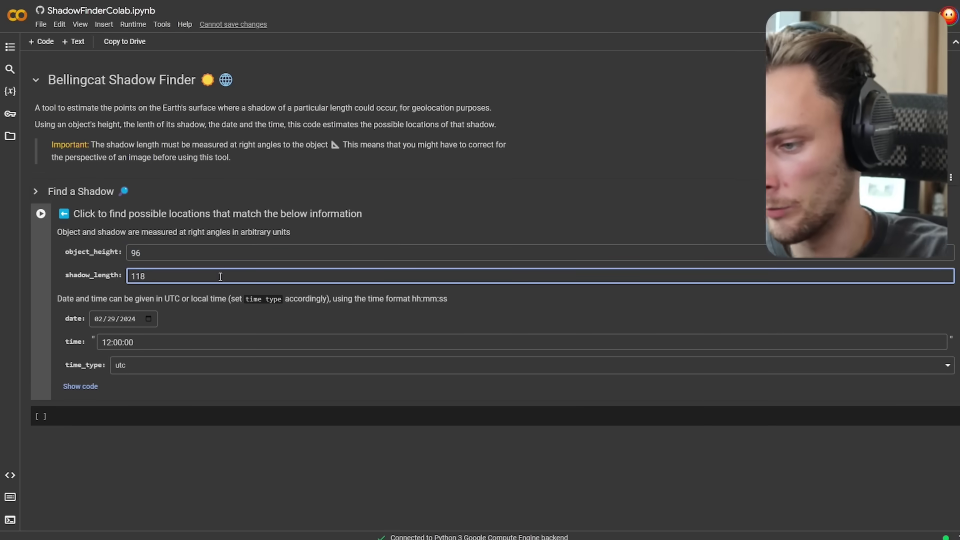
Set the date to 05/03/2024 and start changing the hour of the time value
{"action": "left_click", "coordinate": [127, 319]}
{"action": "left_click", "coordinate": [170, 376]}
{"action": "left_click", "coordinate": [123, 345]}
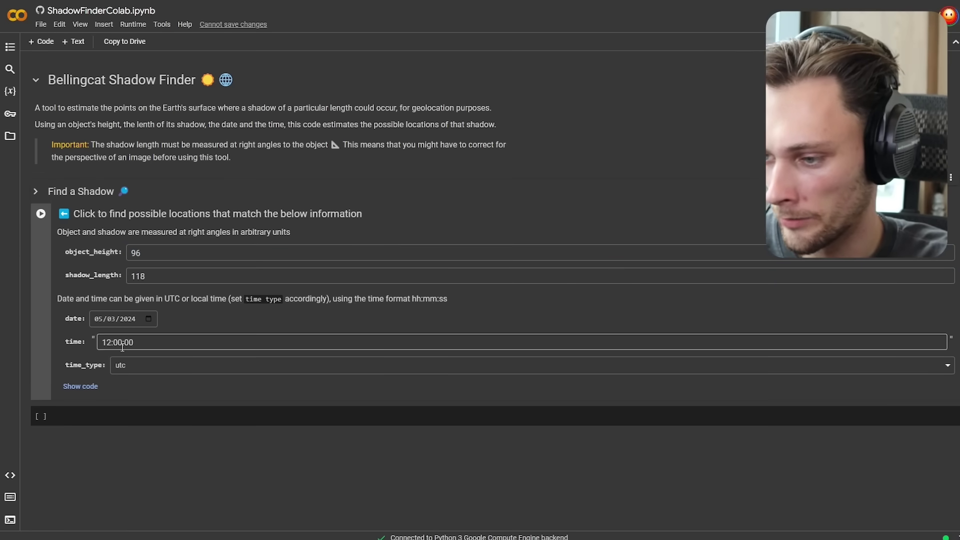
{"action": "key", "text": "BackSpace"}
{"action": "type", "text": "11:17:41"}
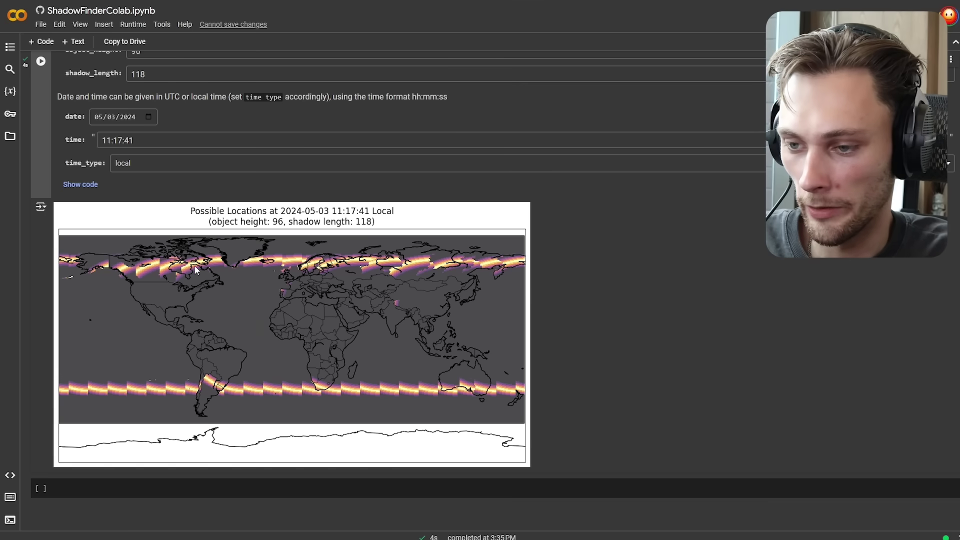
Switch the time type to UTC, change the time to 09:17:41, and review the redrawn ring map
{"action": "left_click", "coordinate": [122, 170]}
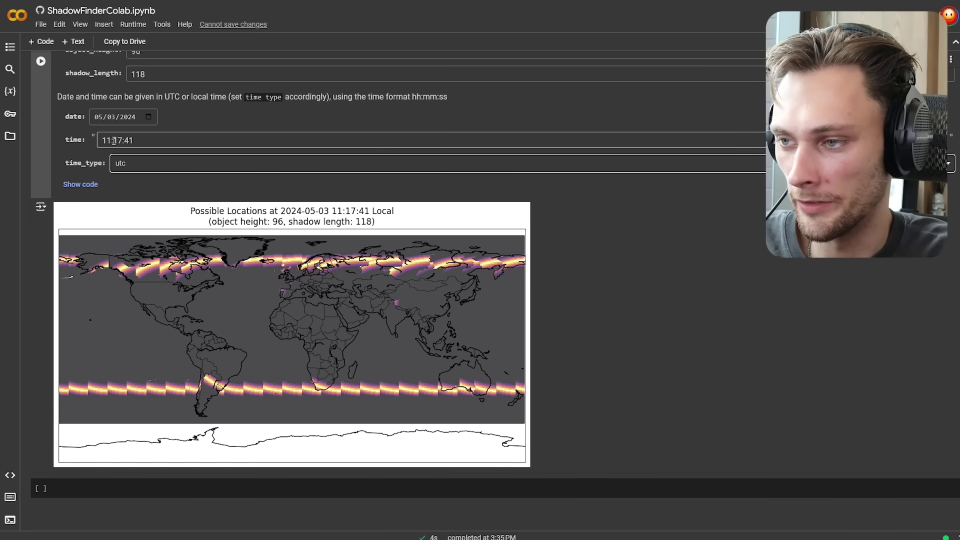
{"action": "left_click_drag", "start_coordinate": [110, 140], "coordinate": [95, 145]}
{"action": "type", "text": "09"}
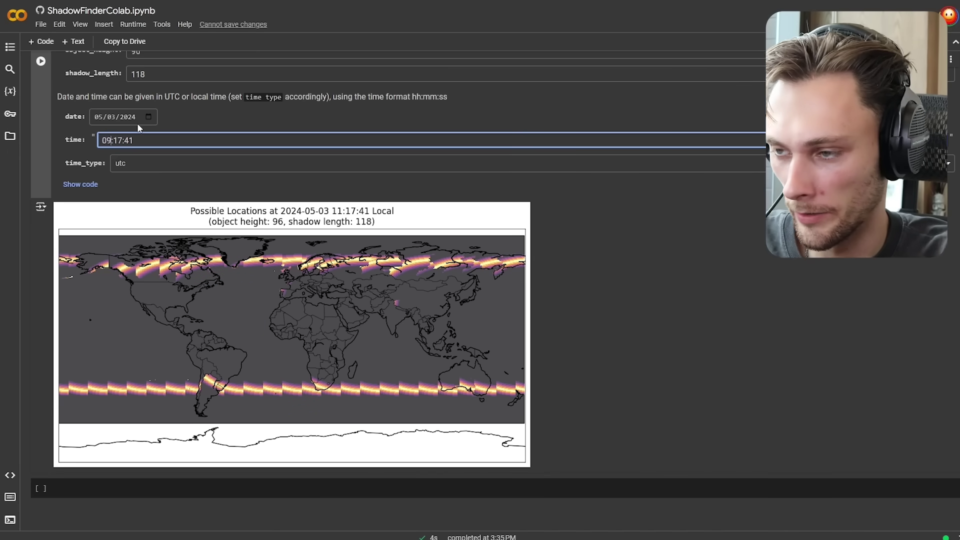
{"action": "left_click", "coordinate": [257, 118]}
{"action": "scroll", "coordinate": [150, 380], "scroll_direction": "up", "scroll_amount": 1}
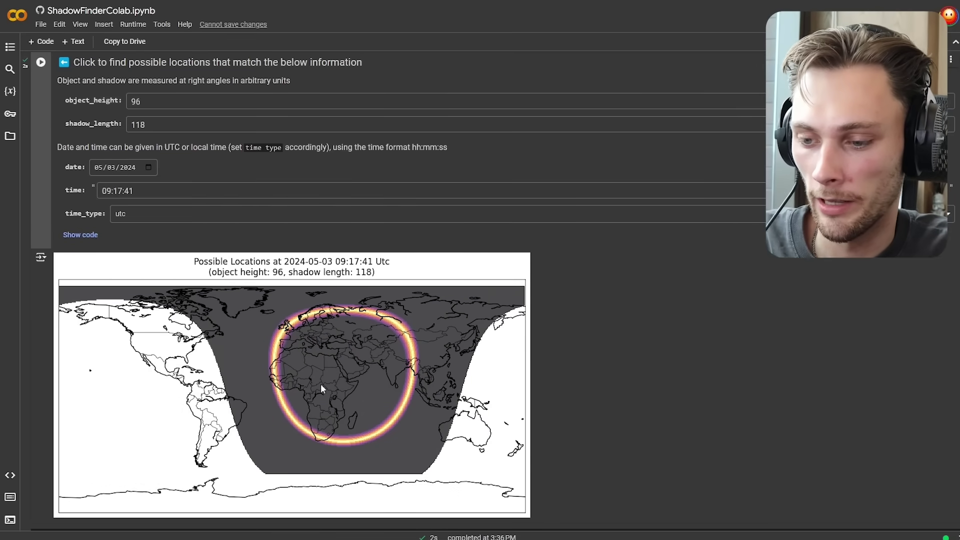
{"action": "scroll", "coordinate": [287, 347], "scroll_direction": "down", "scroll_amount": 1}
{"action": "right_click", "coordinate": [284, 334]}
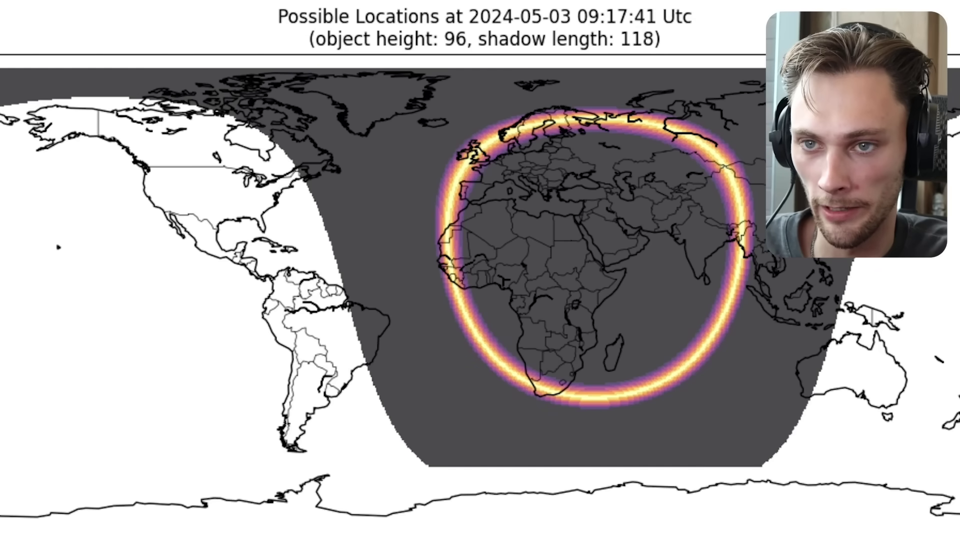
{"action": "scroll", "coordinate": [419, 401], "scroll_direction": "up", "scroll_amount": 5}
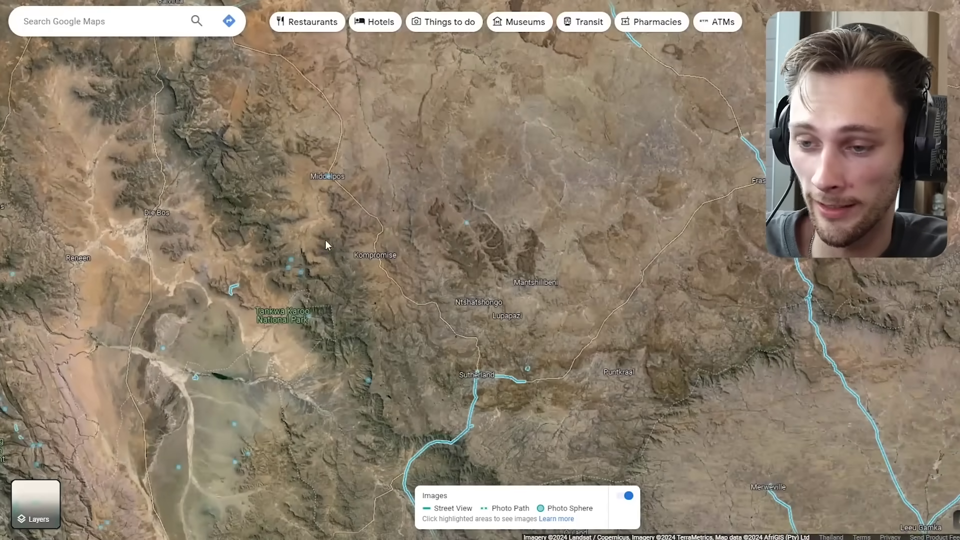
Mark out regions of the webcam photo, including the flooded water's extent
{"action": "scroll", "coordinate": [325, 240], "scroll_direction": "up", "scroll_amount": 5}
{"action": "scroll", "coordinate": [388, 331], "scroll_direction": "down", "scroll_amount": 5}
{"action": "scroll", "coordinate": [382, 279], "scroll_direction": "up", "scroll_amount": 3}
{"action": "scroll", "coordinate": [426, 293], "scroll_direction": "up", "scroll_amount": 5}
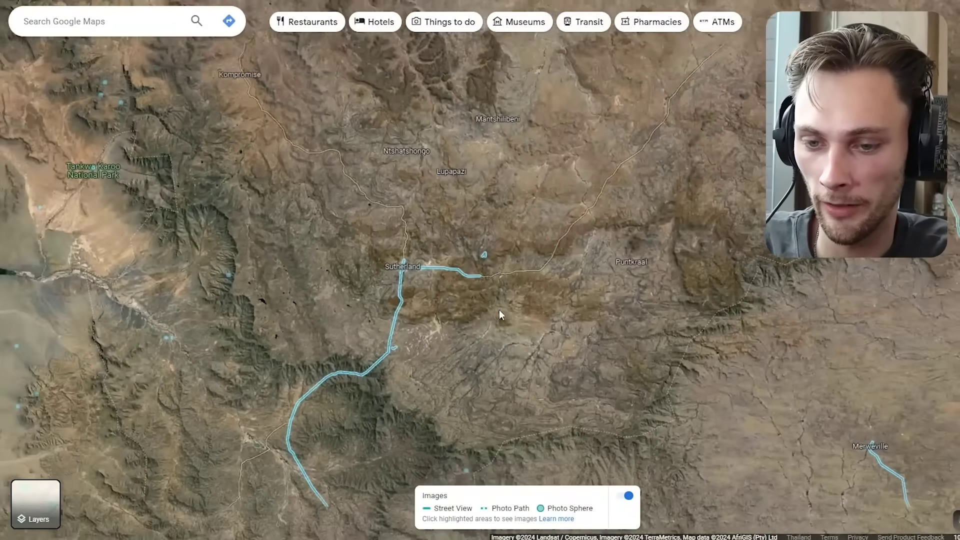
{"action": "scroll", "coordinate": [585, 312], "scroll_direction": "up", "scroll_amount": 5}
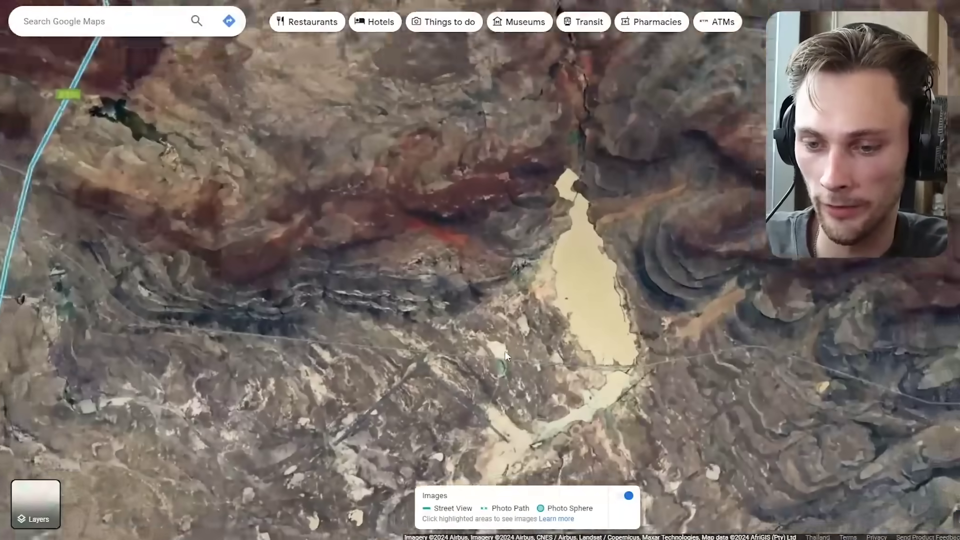
{"action": "scroll", "coordinate": [502, 364], "scroll_direction": "up", "scroll_amount": 4}
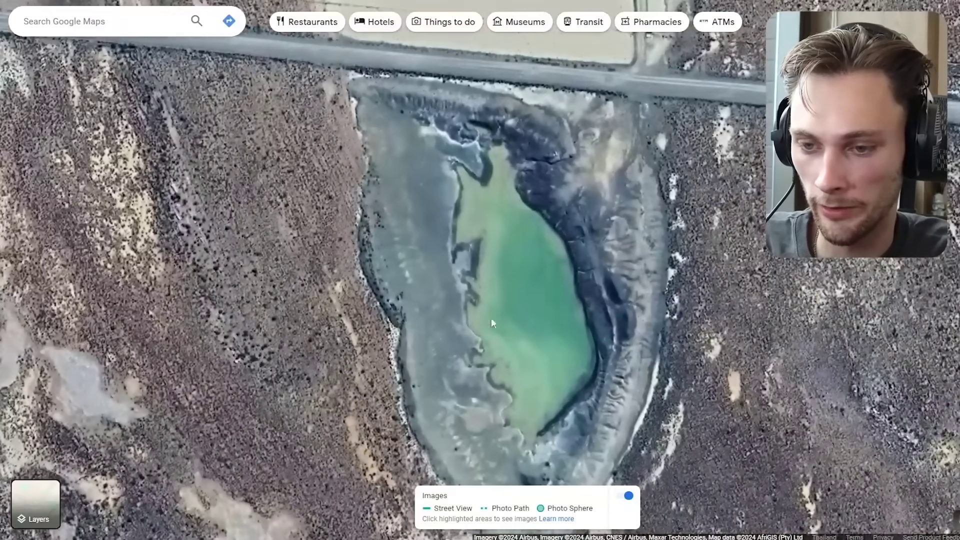
{"action": "scroll", "coordinate": [410, 181], "scroll_direction": "down", "scroll_amount": 2}
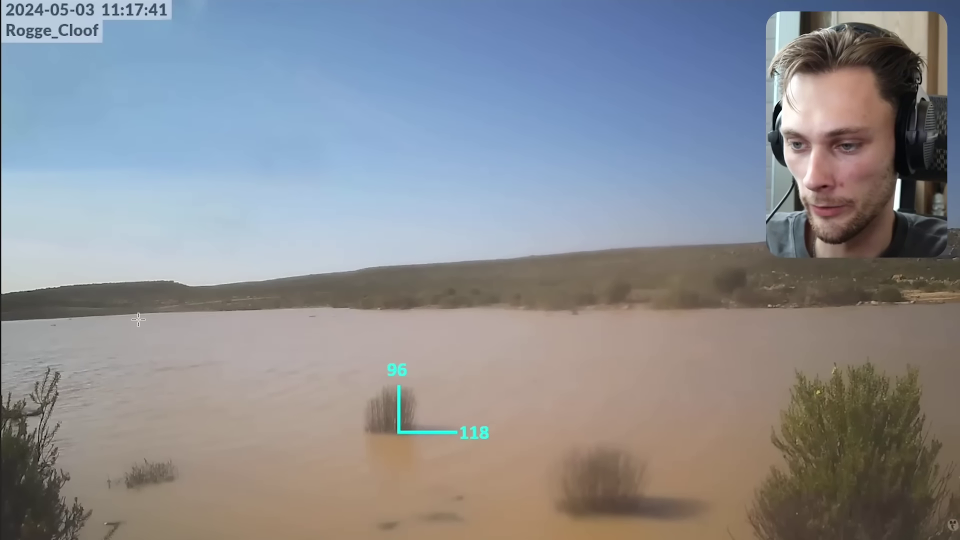
{"action": "left_click_drag", "start_coordinate": [138, 320], "coordinate": [300, 279]}
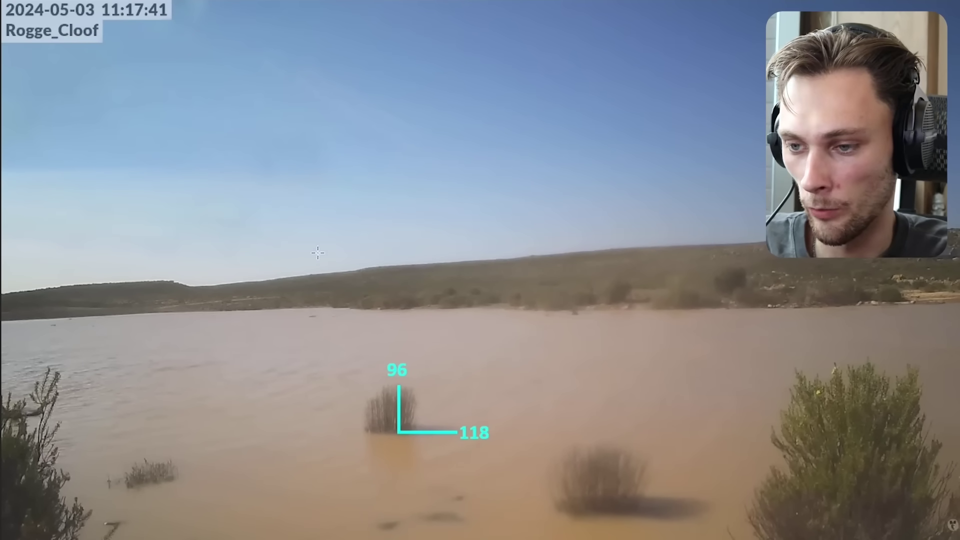
{"action": "left_click_drag", "start_coordinate": [135, 336], "coordinate": [358, 234]}
{"action": "mouse_move", "coordinate": [140, 314]}
{"action": "left_mouse_down"}
{"action": "mouse_move", "coordinate": [285, 318]}
{"action": "mouse_move", "coordinate": [935, 505]}
{"action": "left_mouse_up"}
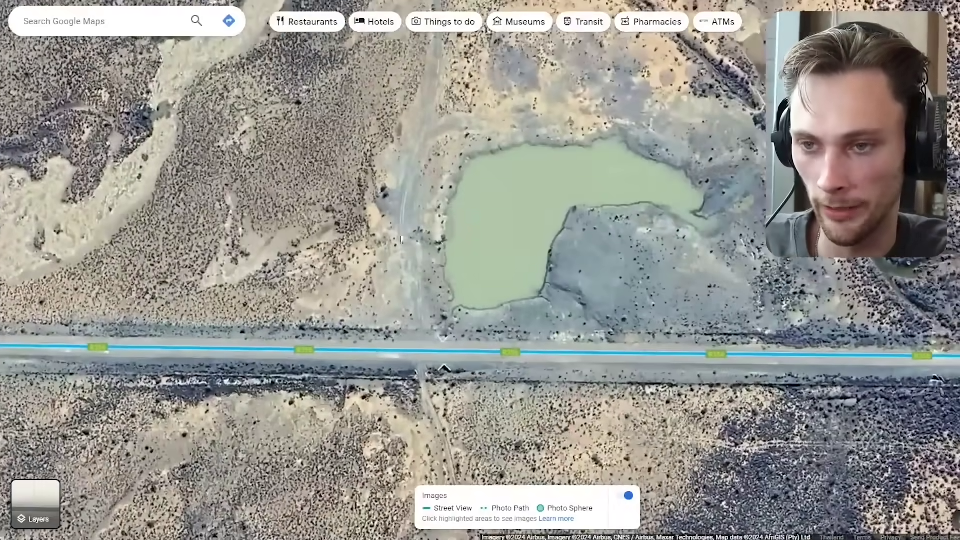
Pan the satellite map to Sutherland and on to the river valley and farm
{"action": "scroll", "coordinate": [523, 204], "scroll_direction": "down", "scroll_amount": 5}
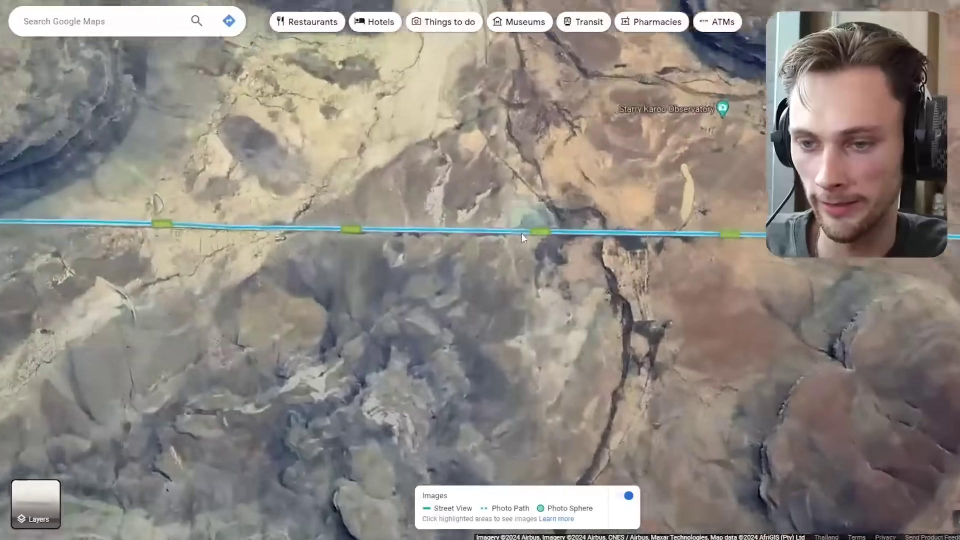
{"action": "scroll", "coordinate": [521, 233], "scroll_direction": "up", "scroll_amount": 5}
{"action": "scroll", "coordinate": [593, 190], "scroll_direction": "down", "scroll_amount": 6}
{"action": "left_click_drag", "start_coordinate": [547, 193], "coordinate": [362, 349]}
{"action": "scroll", "coordinate": [583, 285], "scroll_direction": "up", "scroll_amount": 10}
{"action": "scroll", "coordinate": [362, 349], "scroll_direction": "down", "scroll_amount": 3}
{"action": "left_click_drag", "start_coordinate": [631, 180], "coordinate": [508, 202]}
Move the view from the dam and lake to the farm's road and two buildings
{"action": "scroll", "coordinate": [341, 257], "scroll_direction": "up", "scroll_amount": 3}
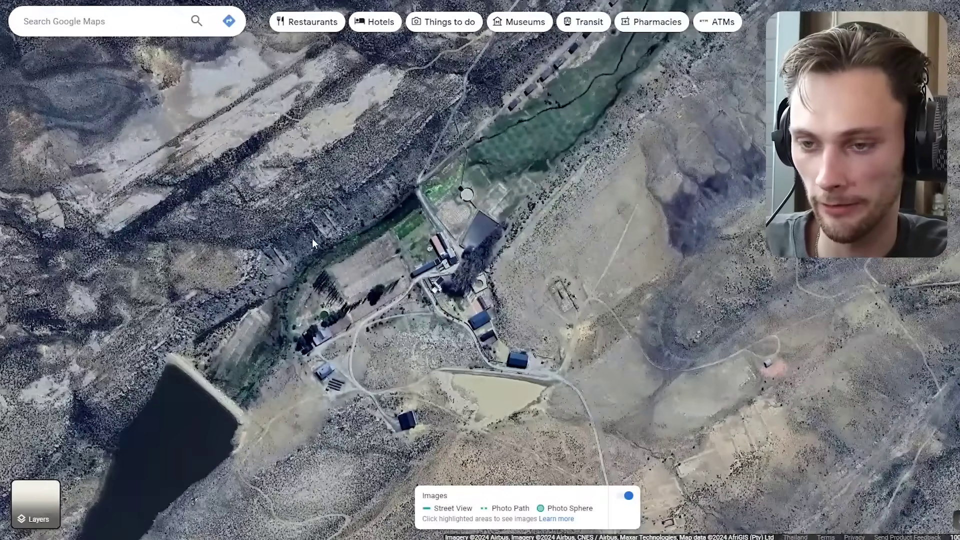
{"action": "scroll", "coordinate": [312, 238], "scroll_direction": "up", "scroll_amount": 4}
{"action": "left_click_drag", "start_coordinate": [312, 238], "coordinate": [573, 15]}
{"action": "left_click_drag", "start_coordinate": [460, 182], "coordinate": [73, 345]}
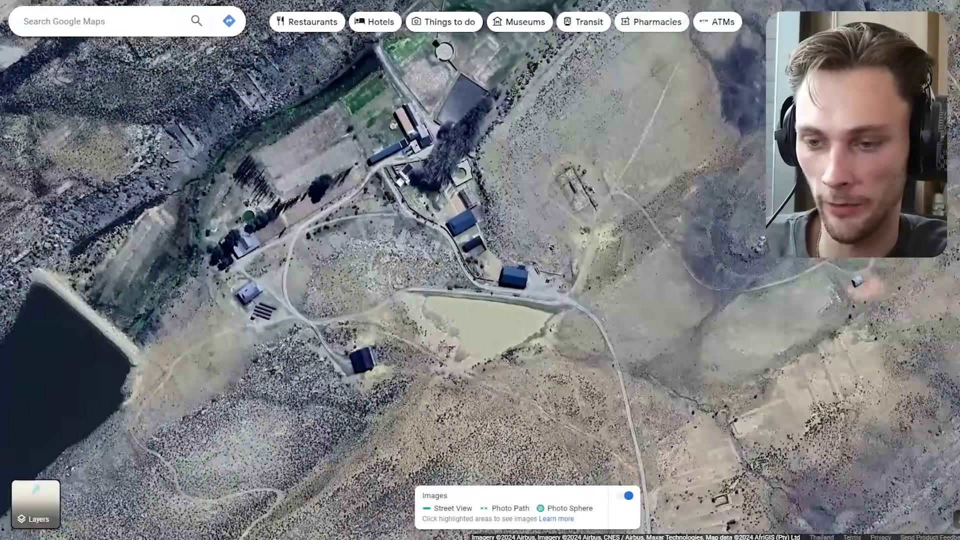
{"action": "scroll", "coordinate": [515, 320], "scroll_direction": "down", "scroll_amount": 2}
{"action": "left_click_drag", "start_coordinate": [512, 349], "coordinate": [512, 190]}
{"action": "scroll", "coordinate": [488, 314], "scroll_direction": "up", "scroll_amount": 5}
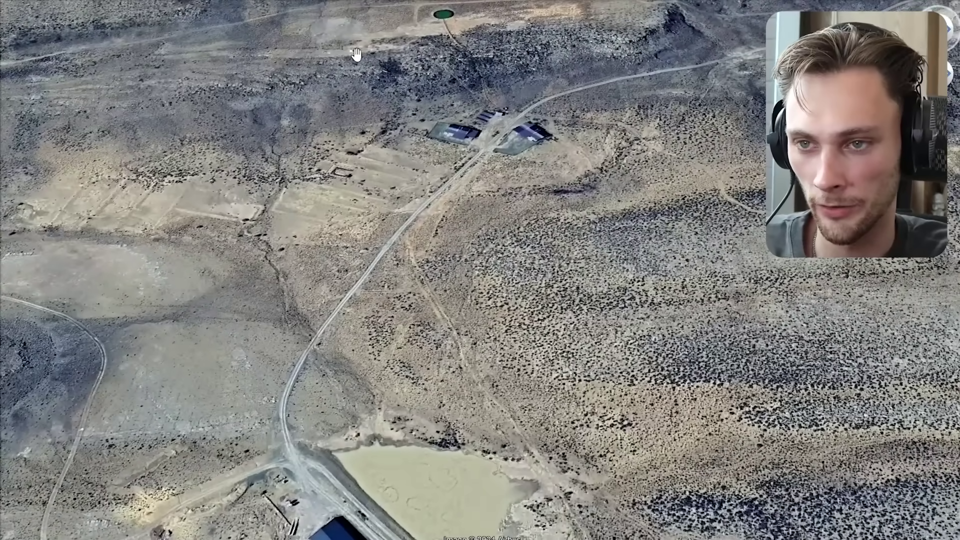
{"action": "scroll", "coordinate": [350, 53], "scroll_direction": "down", "scroll_amount": 2}
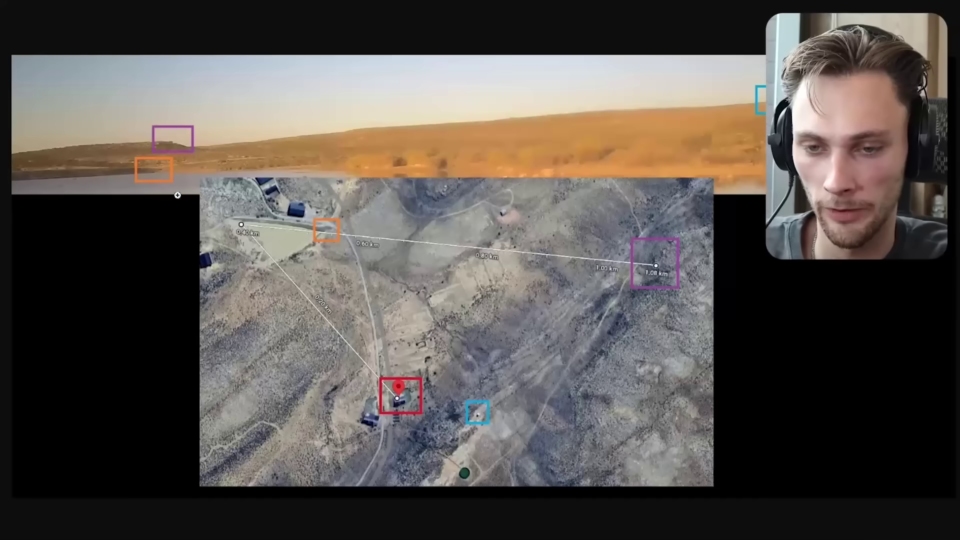
Enlarge the annotated photo-to-satellite comparison image
{"action": "left_click", "coordinate": [236, 228]}
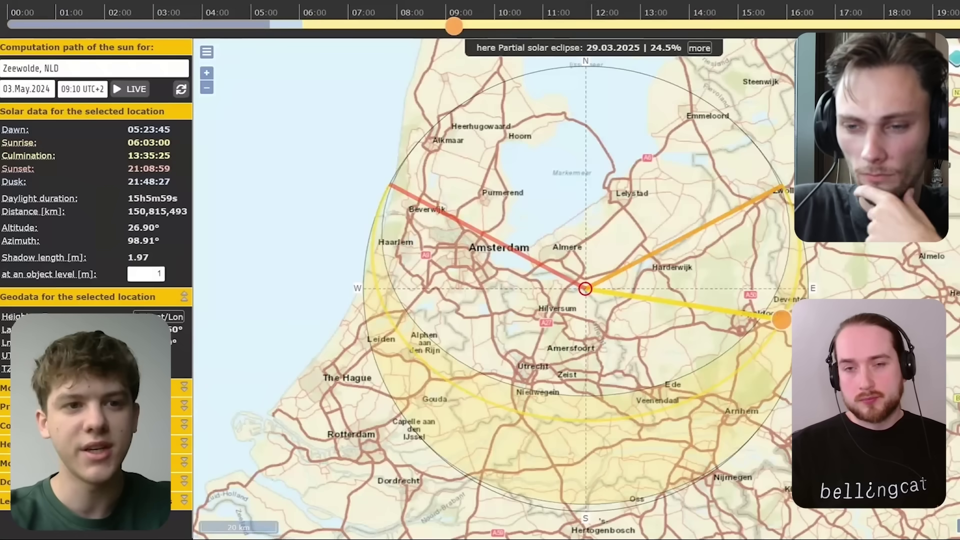
Place the SunCalc location in central Amsterdam, set the time to 08:57, and zoom the map out
{"action": "double_click", "coordinate": [498, 278]}
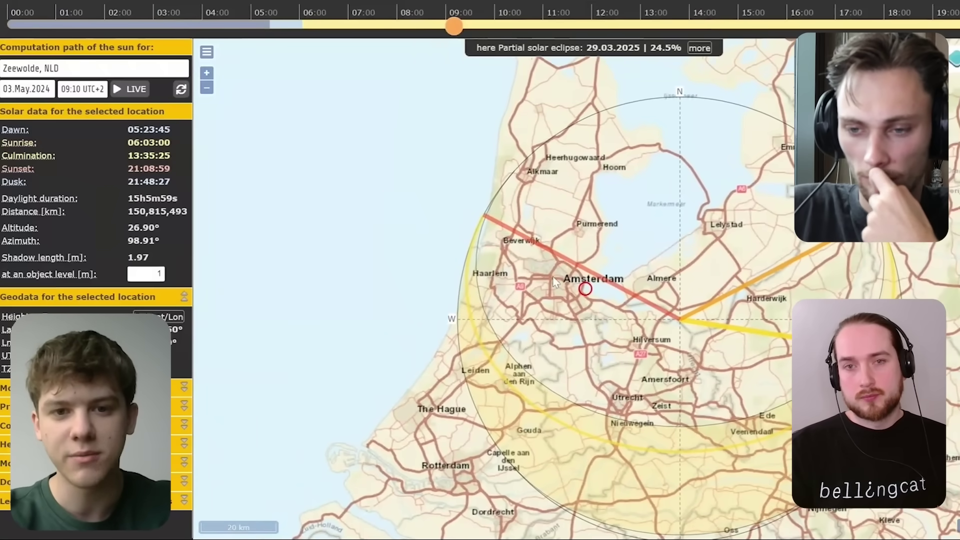
{"action": "scroll", "coordinate": [555, 282], "scroll_direction": "up", "scroll_amount": 3}
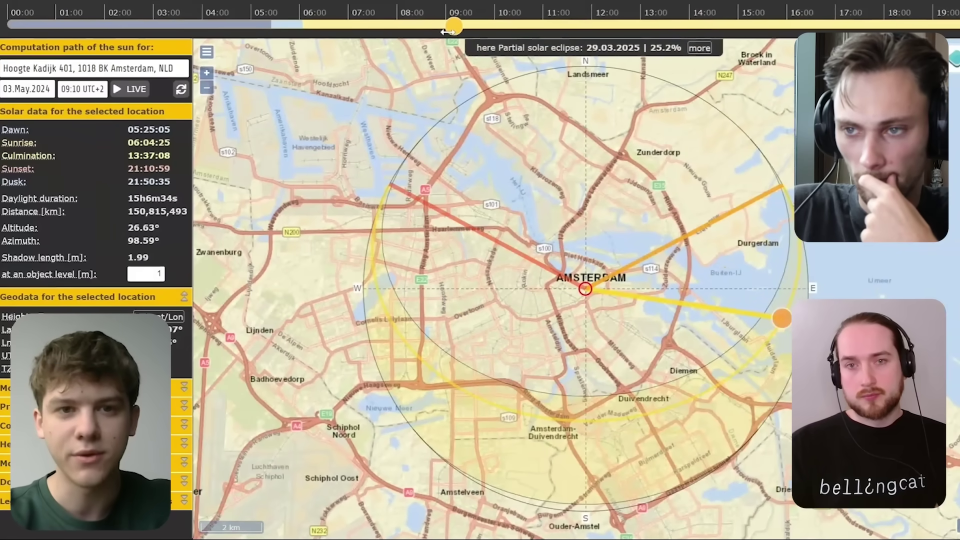
{"action": "left_click_drag", "start_coordinate": [447, 31], "coordinate": [441, 30]}
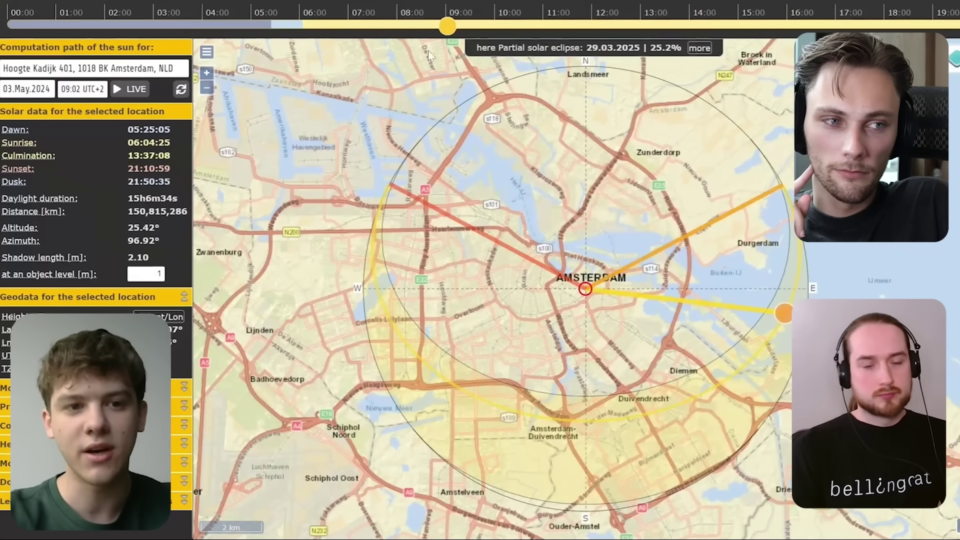
{"action": "left_click_drag", "start_coordinate": [442, 28], "coordinate": [495, 26]}
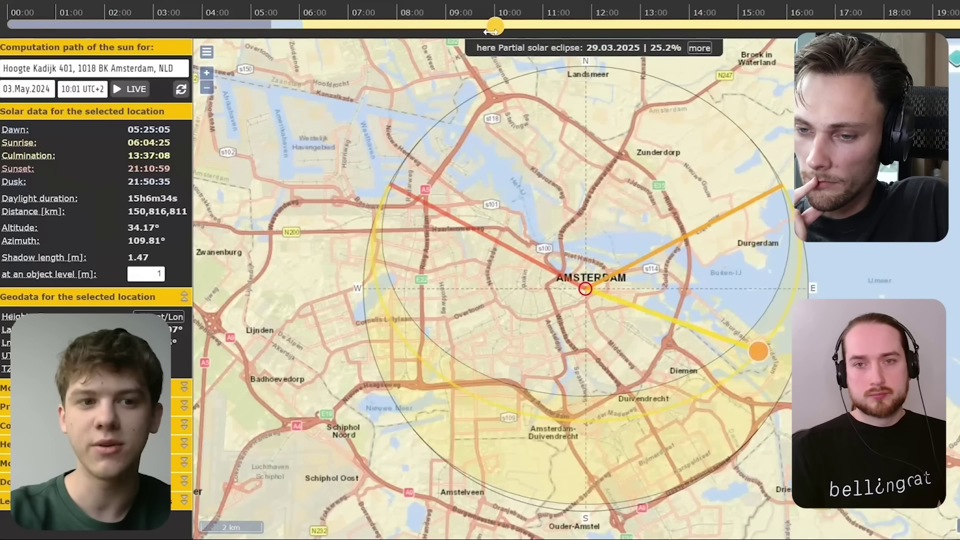
{"action": "left_click_drag", "start_coordinate": [495, 26], "coordinate": [443, 26]}
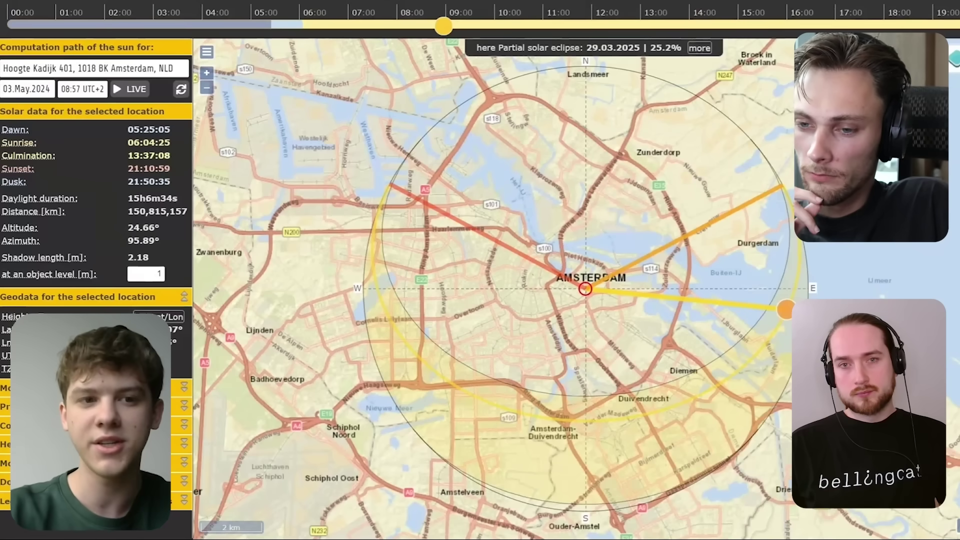
{"action": "left_click", "coordinate": [206, 90]}
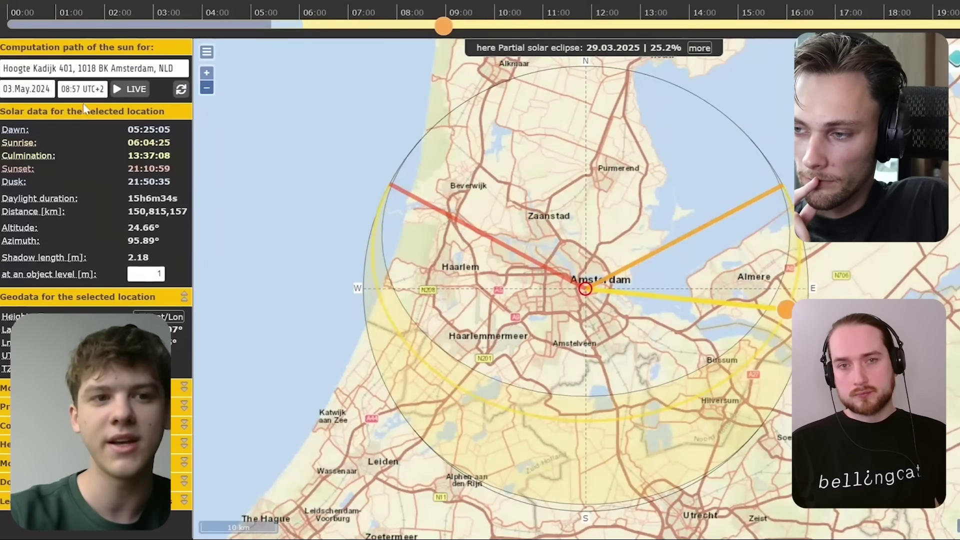
Move the SunCalc location to Almere, then back to a point near Amsterdam
{"action": "mouse_move", "coordinate": [597, 348]}
{"action": "left_mouse_down"}
{"action": "mouse_move", "coordinate": [588, 404]}
{"action": "mouse_move", "coordinate": [422, 309]}
{"action": "left_mouse_up"}
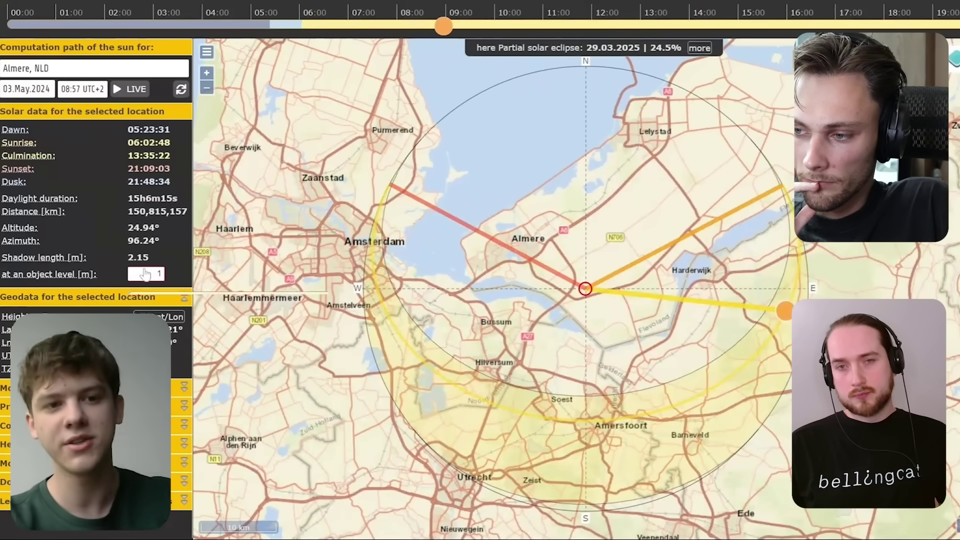
{"action": "left_click_drag", "start_coordinate": [344, 286], "coordinate": [590, 314]}
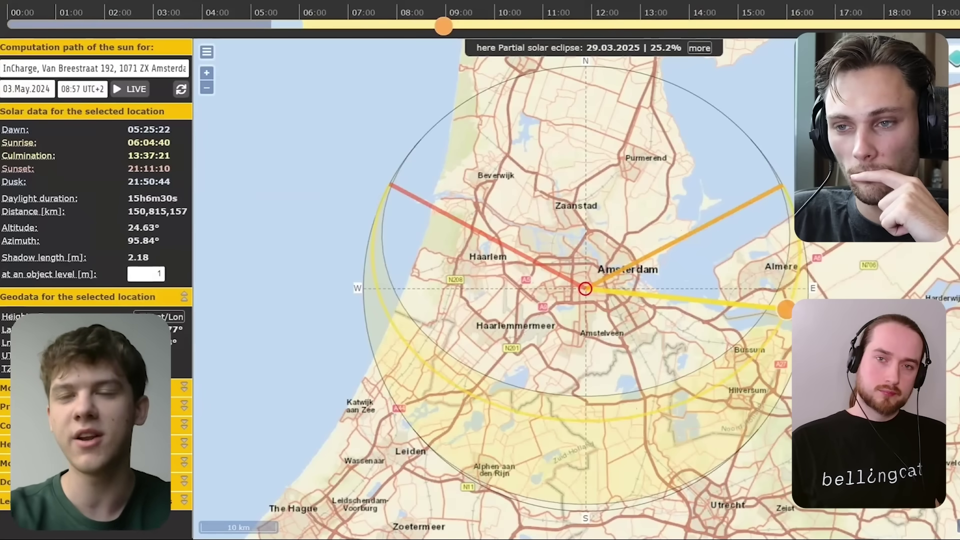
{"action": "left_click", "coordinate": [616, 328]}
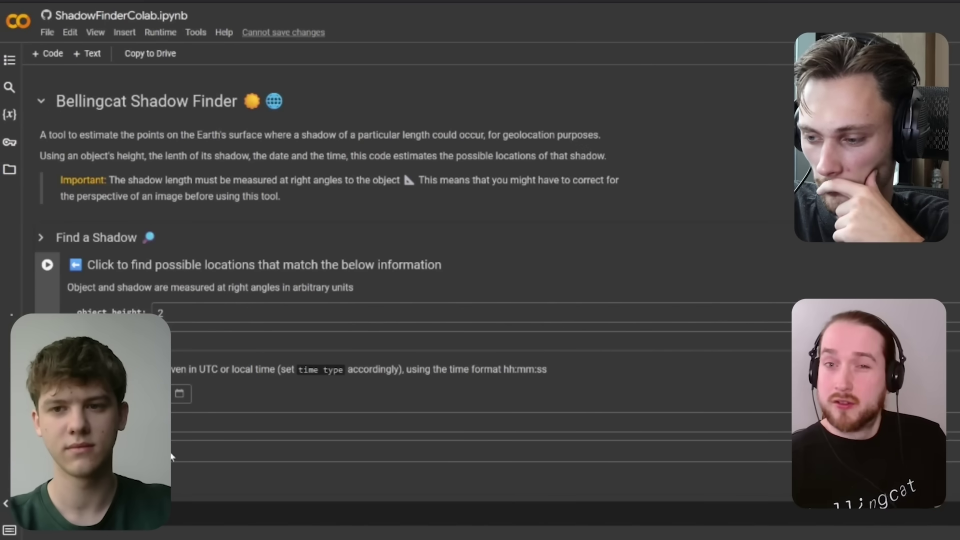
Run the Shadow Finder cell and view the ring map for height 2, shadow 3 at 09:00 UTC
{"action": "left_click", "coordinate": [47, 264]}
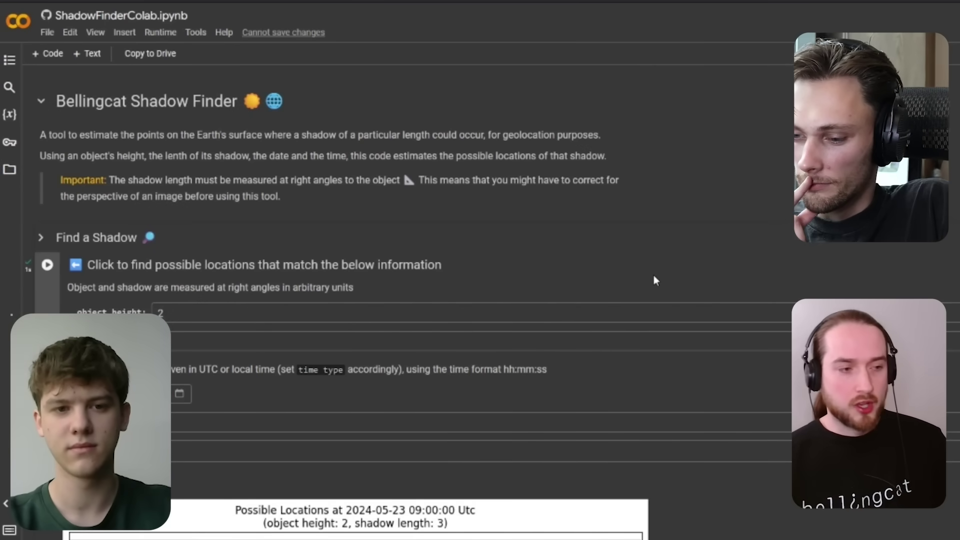
{"action": "scroll", "coordinate": [650, 248], "scroll_direction": "down", "scroll_amount": 6}
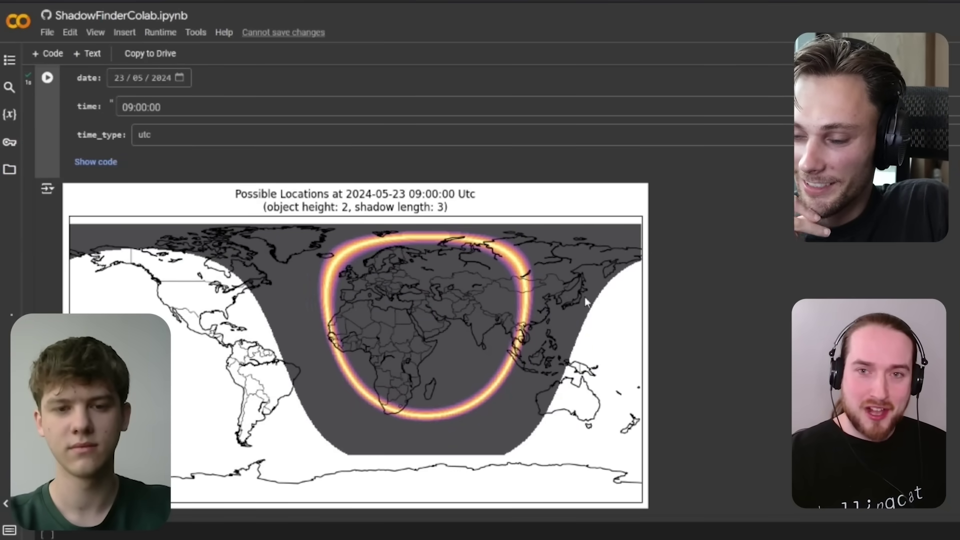
{"action": "scroll", "coordinate": [586, 300], "scroll_direction": "up", "scroll_amount": 3}
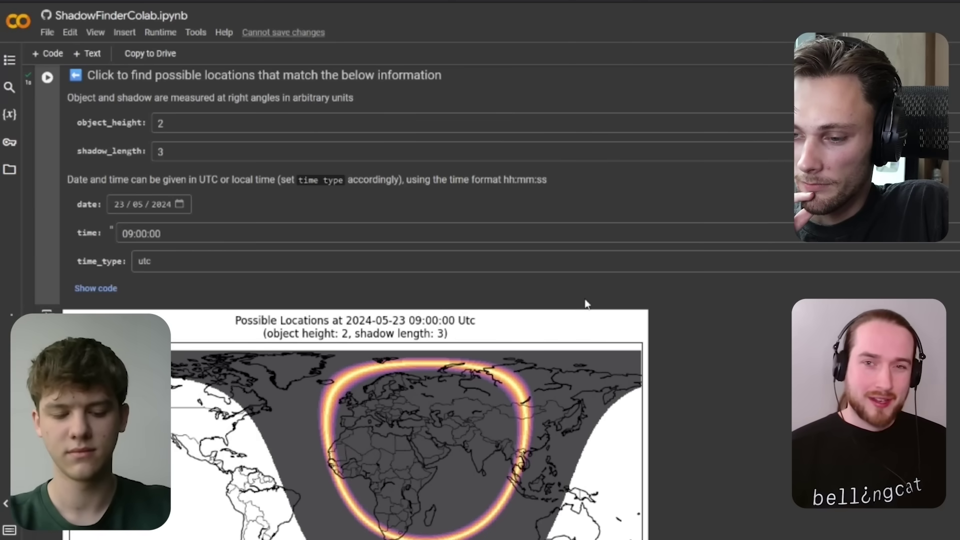
{"action": "scroll", "coordinate": [585, 302], "scroll_direction": "down", "scroll_amount": 3}
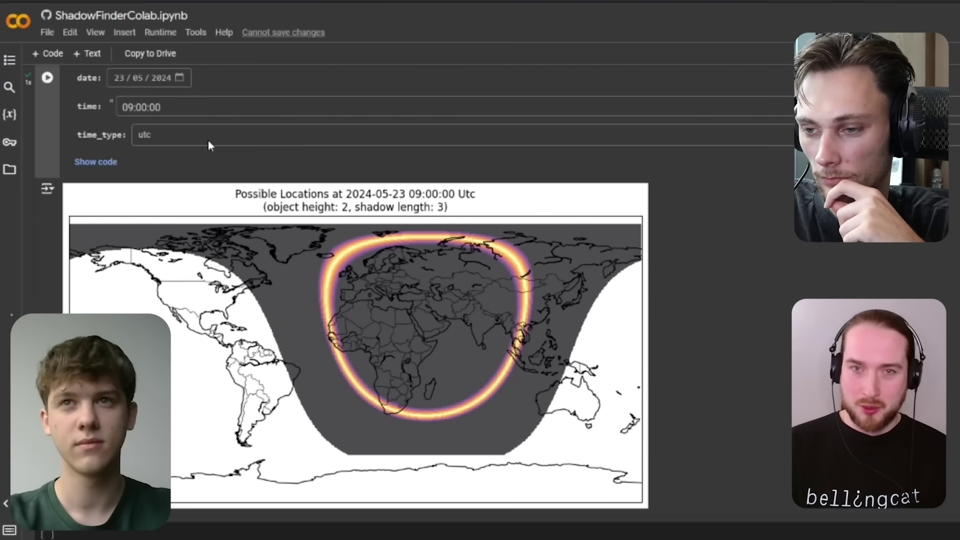
Change the Shadow Finder time type from utc to local
{"action": "left_click", "coordinate": [199, 163]}
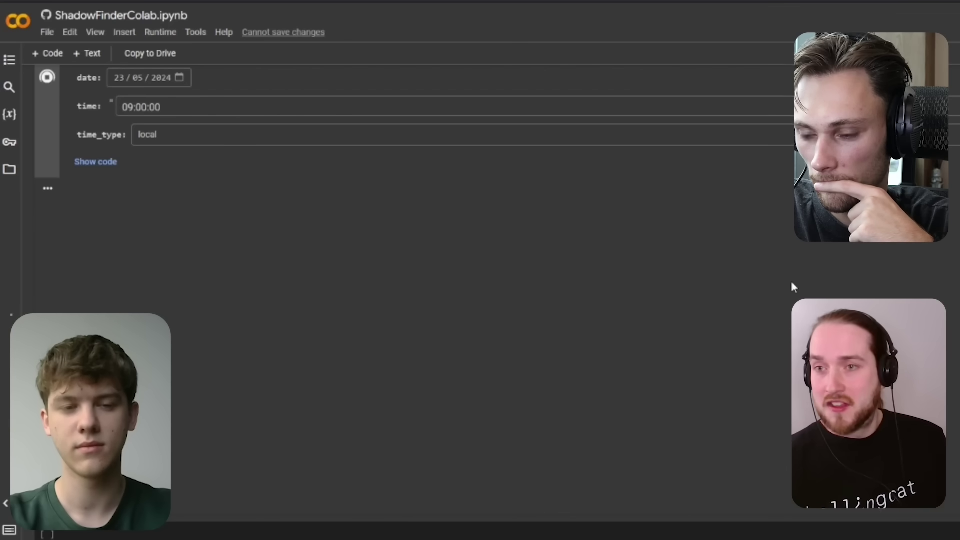